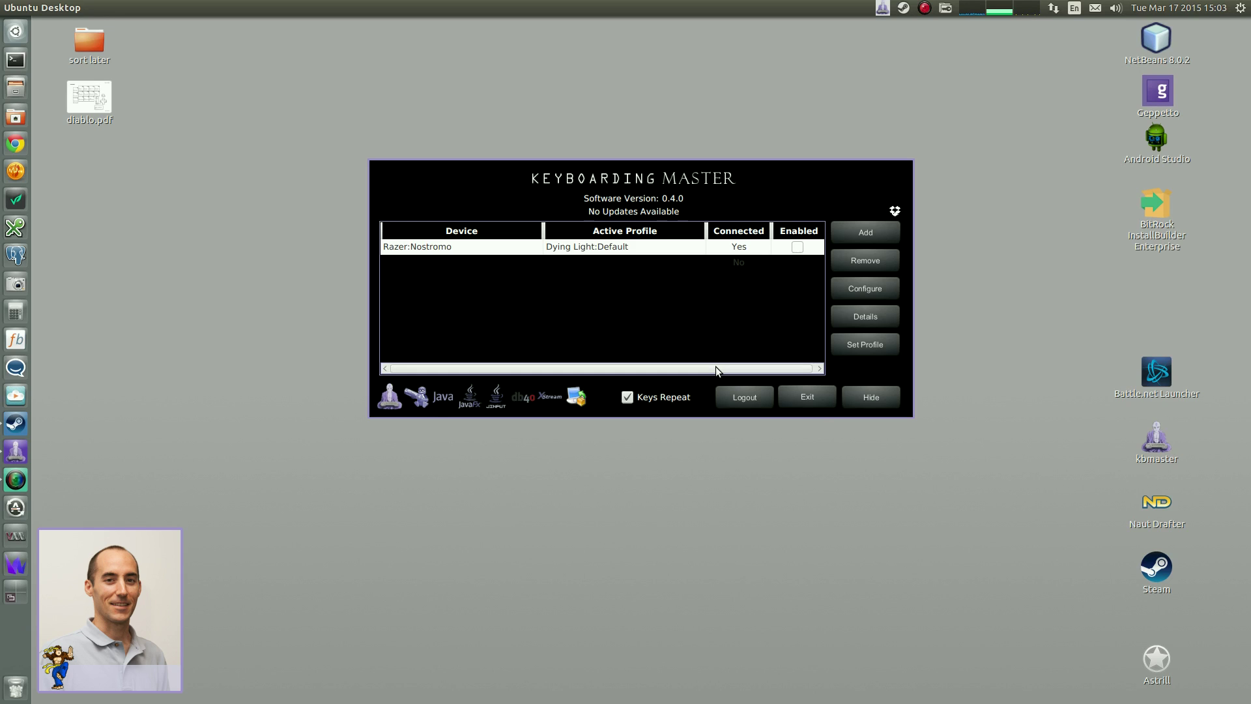
# Step: Add a new device with type Keyboard, make Razer and name Tartarus, checking its device information
pyautogui.click(861, 233)
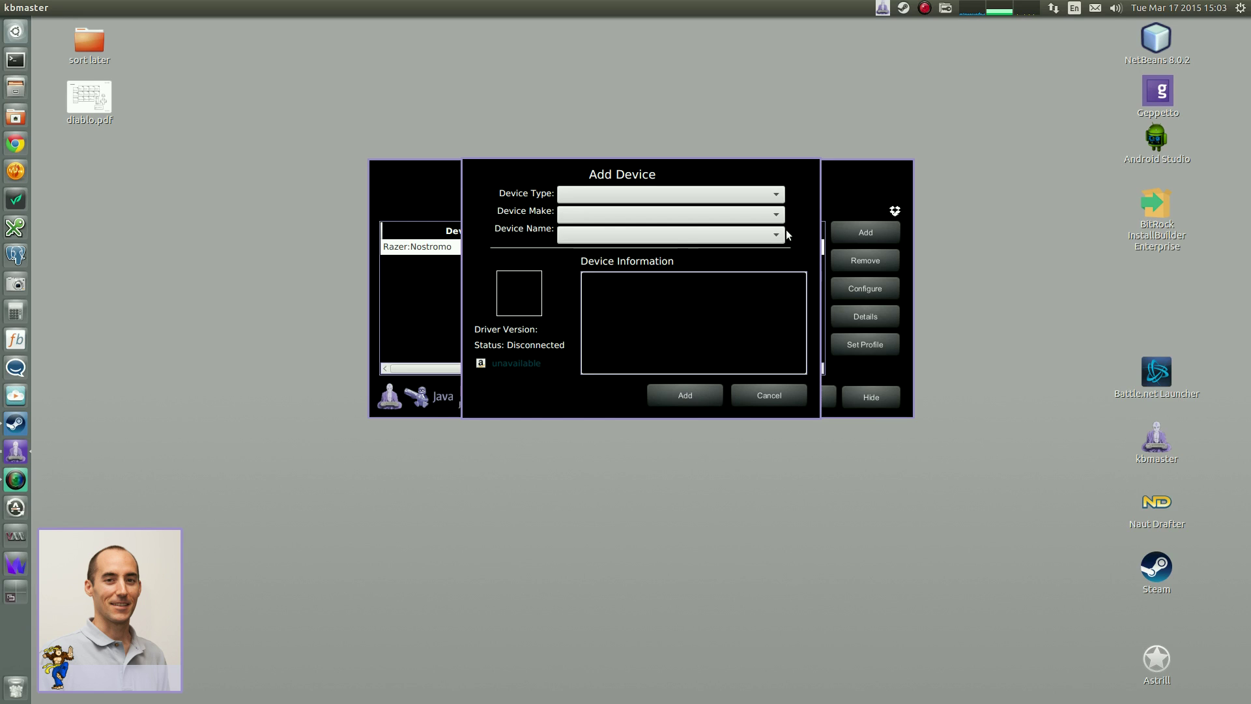
pyautogui.click(690, 190)
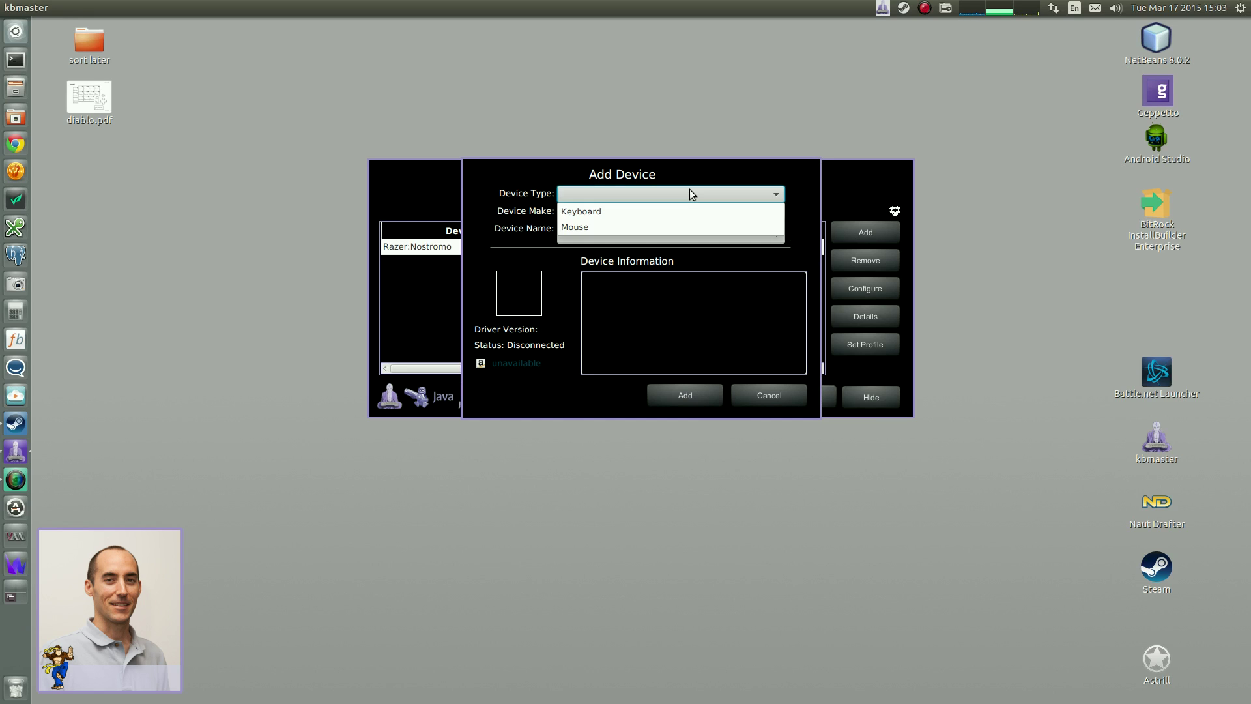
pyautogui.click(659, 210)
pyautogui.click(661, 212)
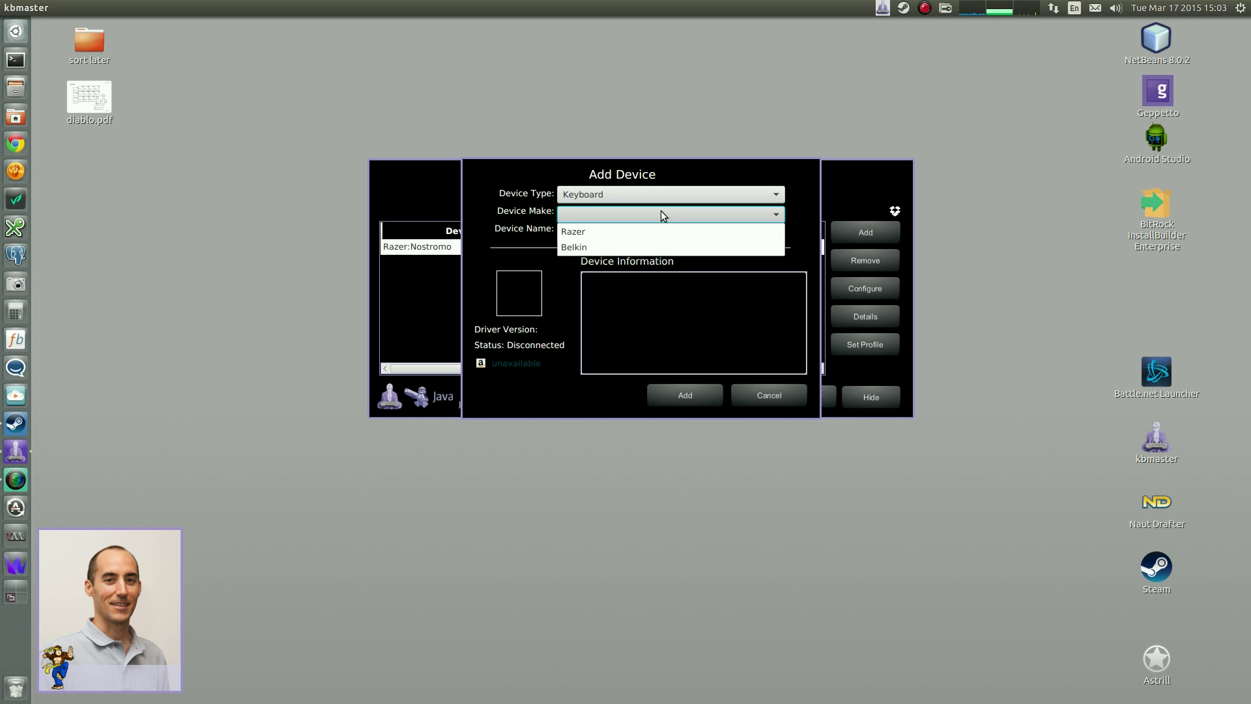
pyautogui.click(655, 231)
pyautogui.click(655, 234)
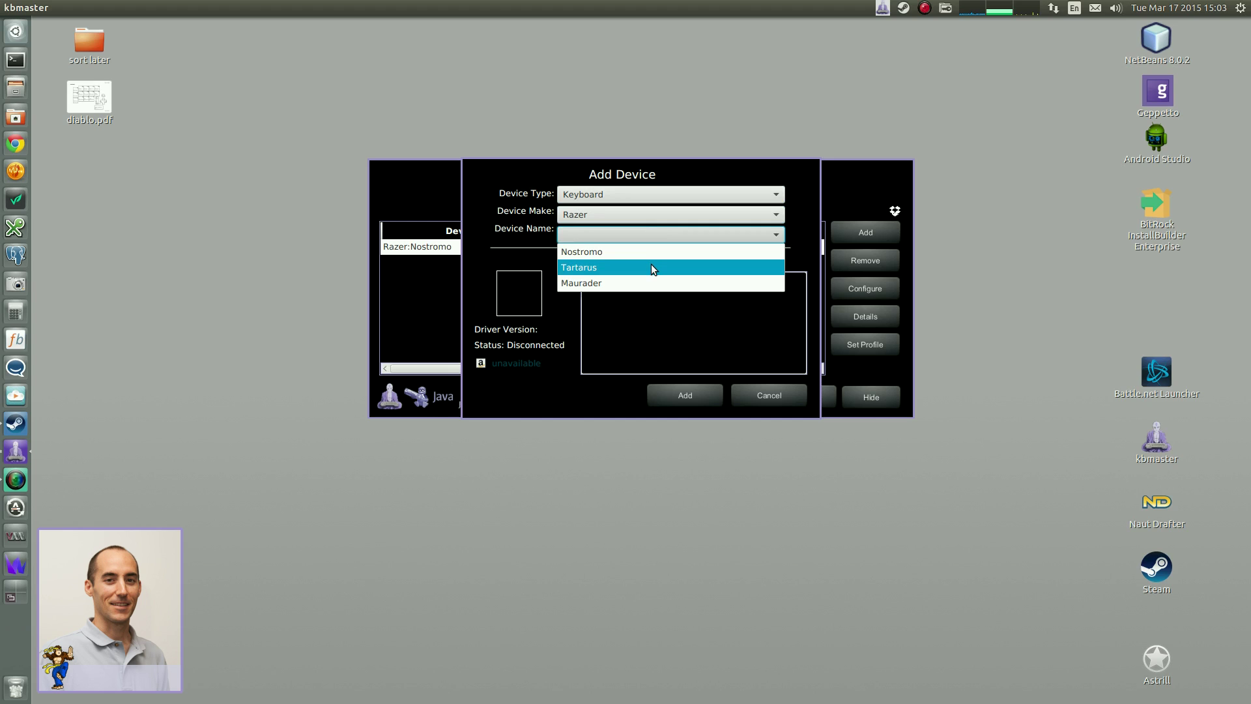
pyautogui.click(654, 268)
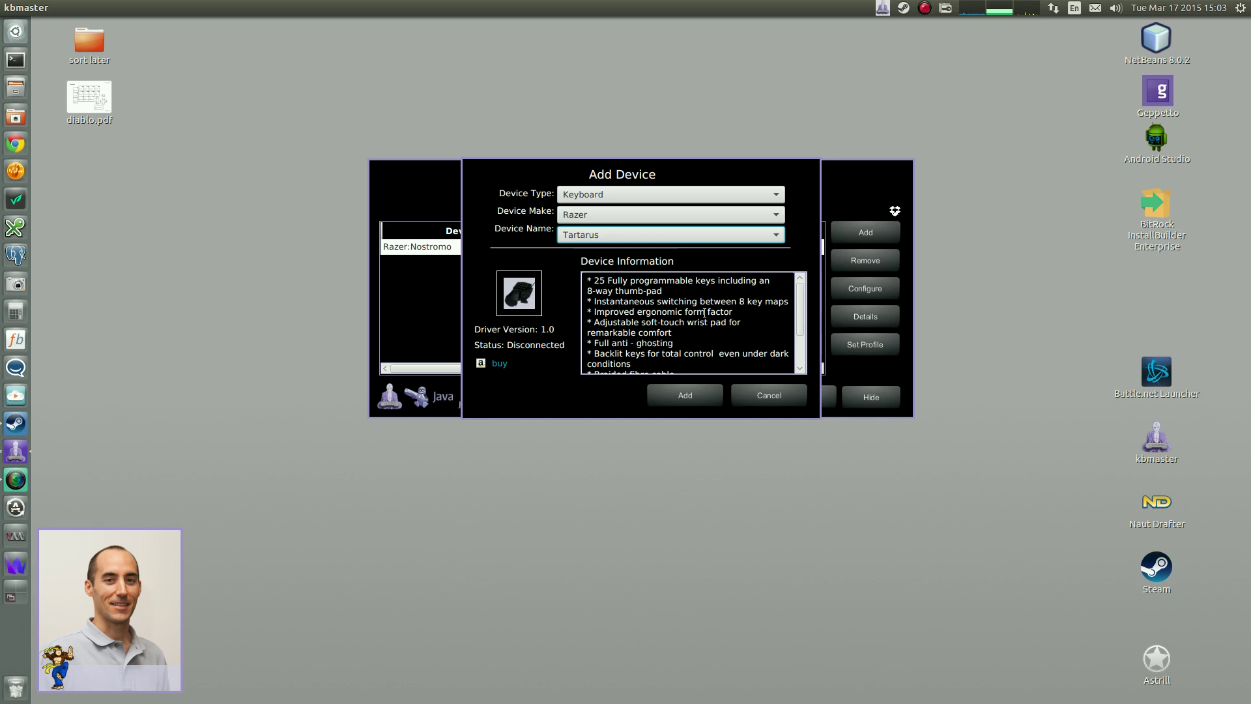
pyautogui.scroll(-1, 705, 313)
pyautogui.scroll(1, 704, 312)
pyautogui.click(699, 395)
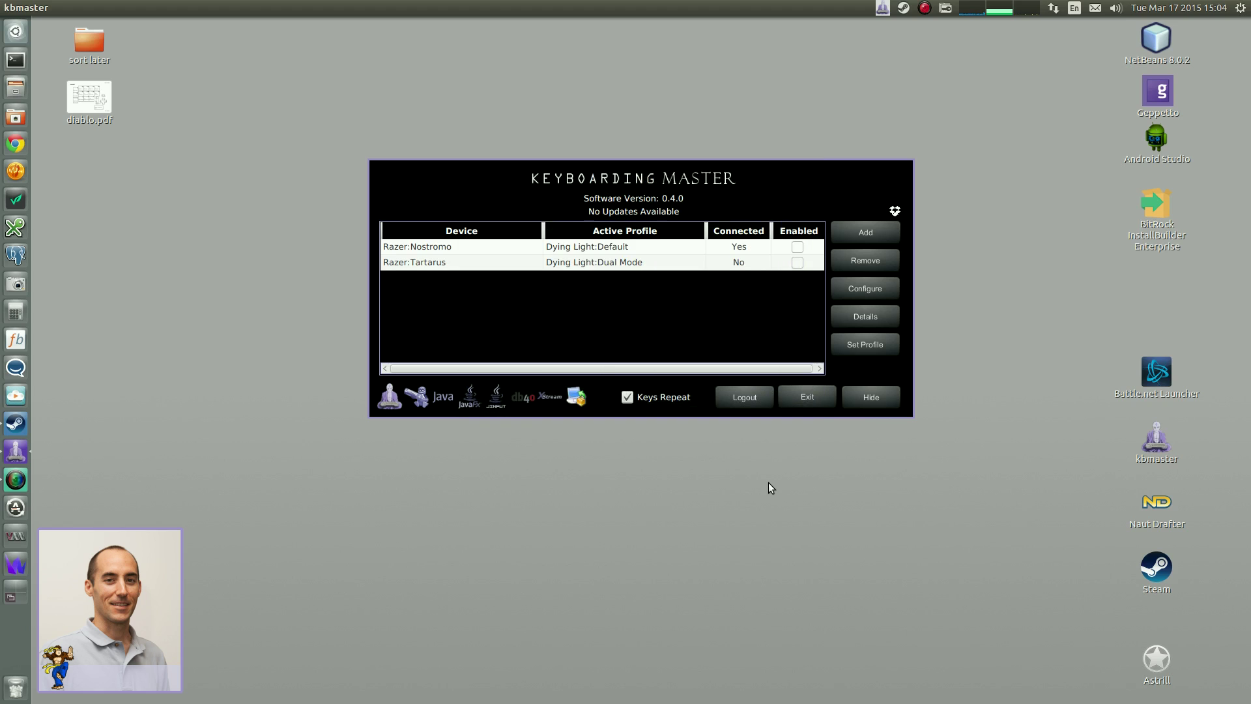
# Step: Open the device configuration for the Razer Tartarus
pyautogui.click(598, 264)
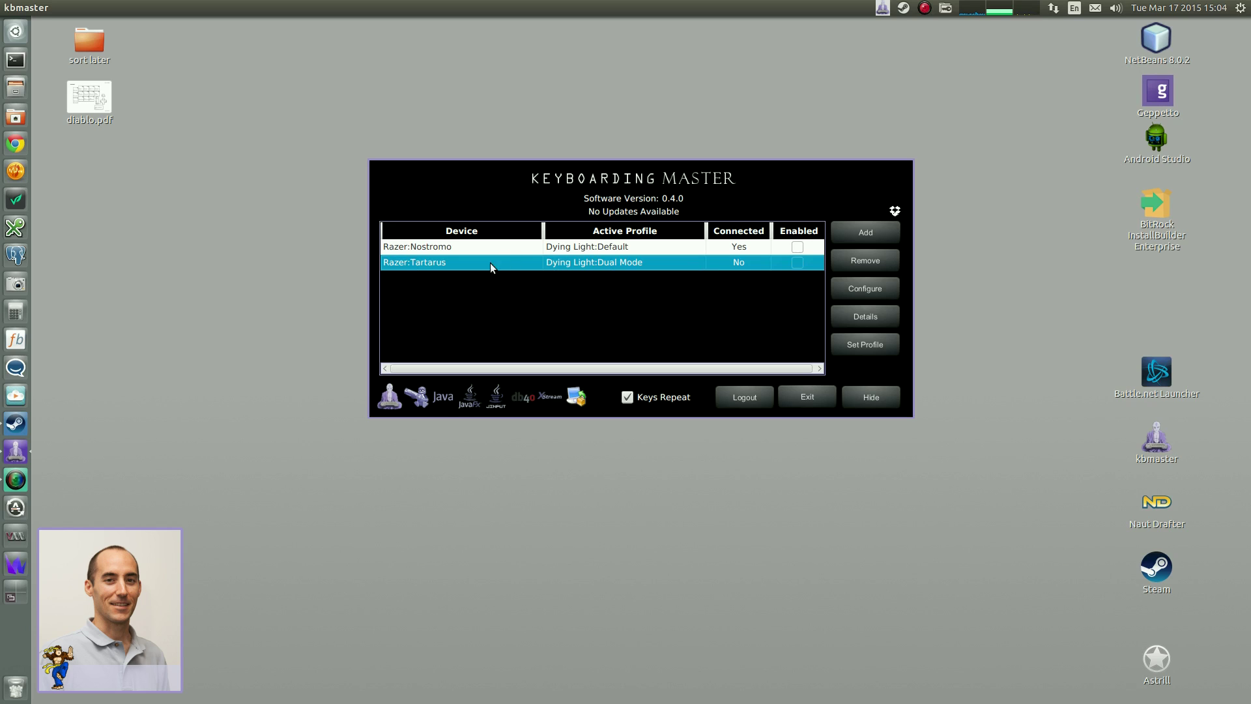
pyautogui.click(596, 246)
pyautogui.click(592, 266)
pyautogui.click(867, 288)
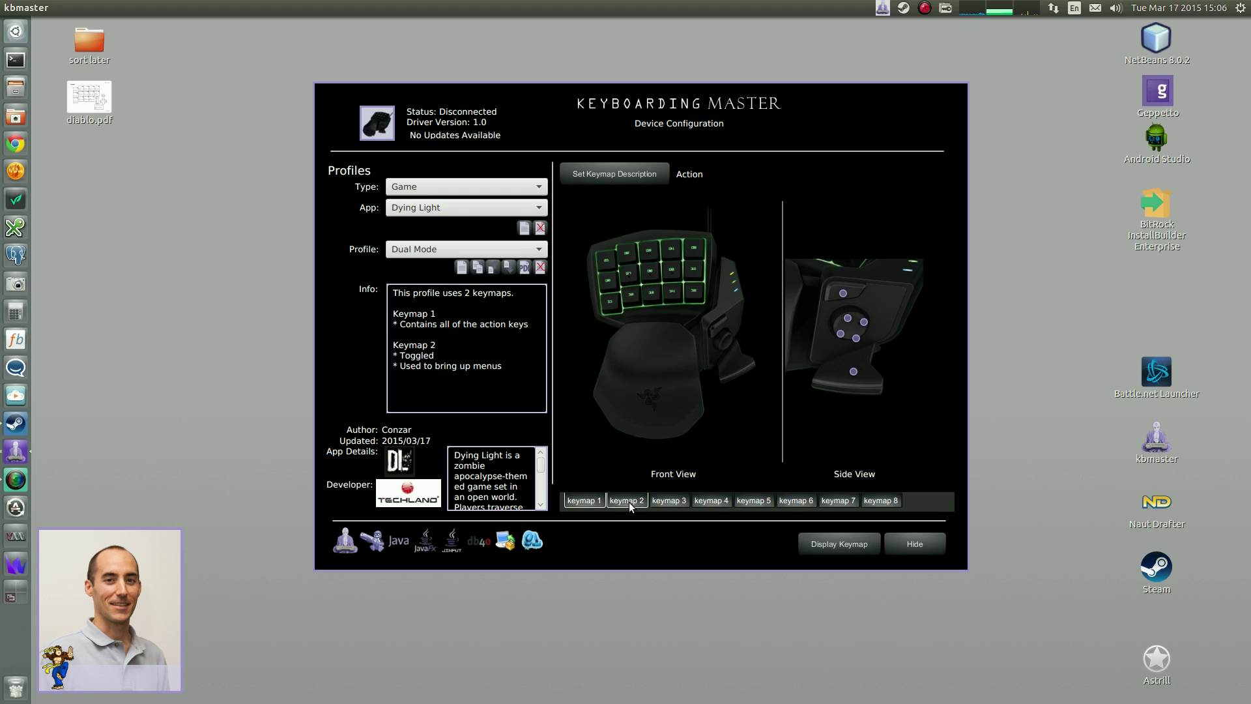
# Step: Display the Dual Mode profile's keymap diagrams and examine the key assignments of keymaps 1 to 4
pyautogui.click(848, 546)
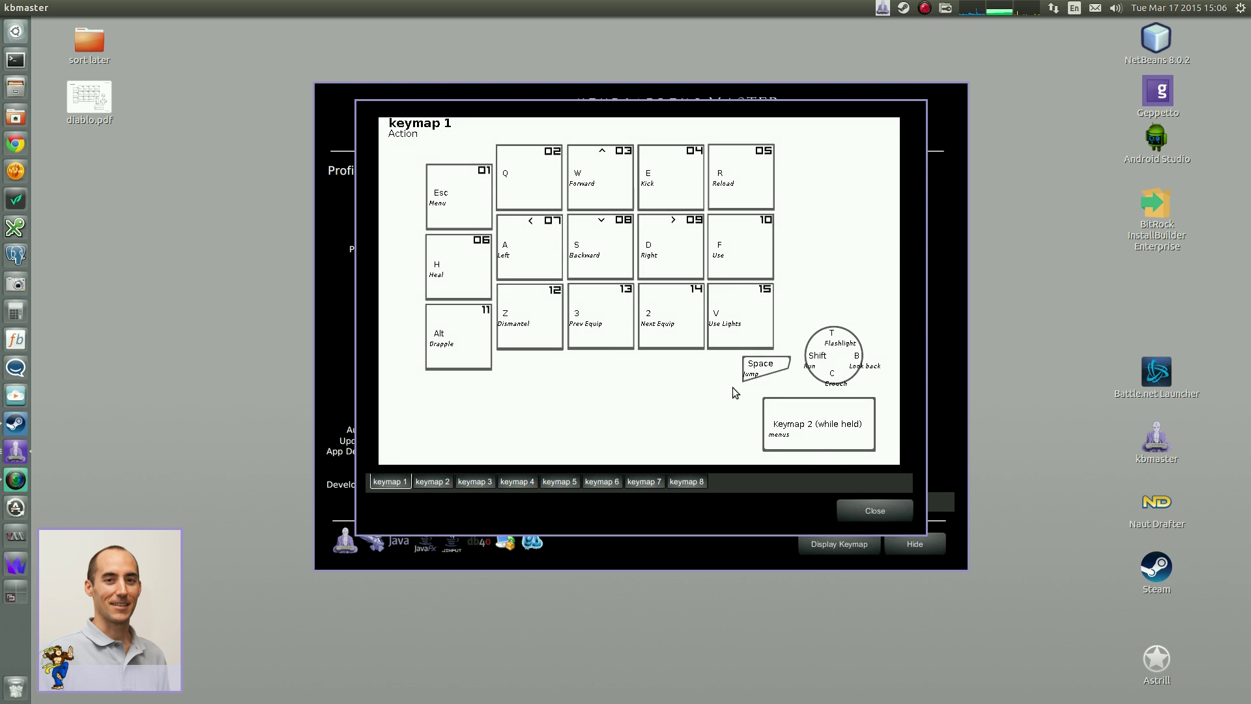
pyautogui.click(432, 481)
pyautogui.click(475, 481)
pyautogui.click(533, 483)
pyautogui.click(476, 482)
pyautogui.click(432, 483)
pyautogui.click(394, 483)
pyautogui.click(430, 484)
pyautogui.click(404, 483)
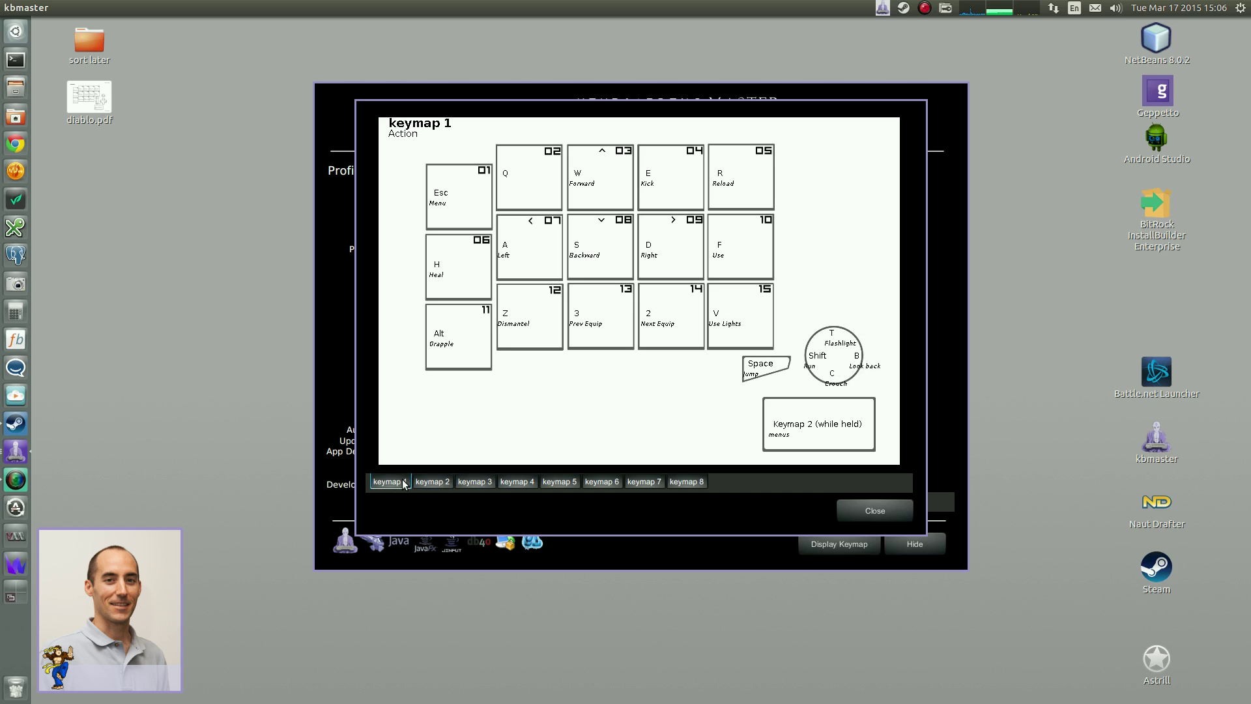
pyautogui.click(874, 510)
# Step: Display the keymap 2 diagram, compare it with keymap 1, and leave the device configuration
pyautogui.click(619, 499)
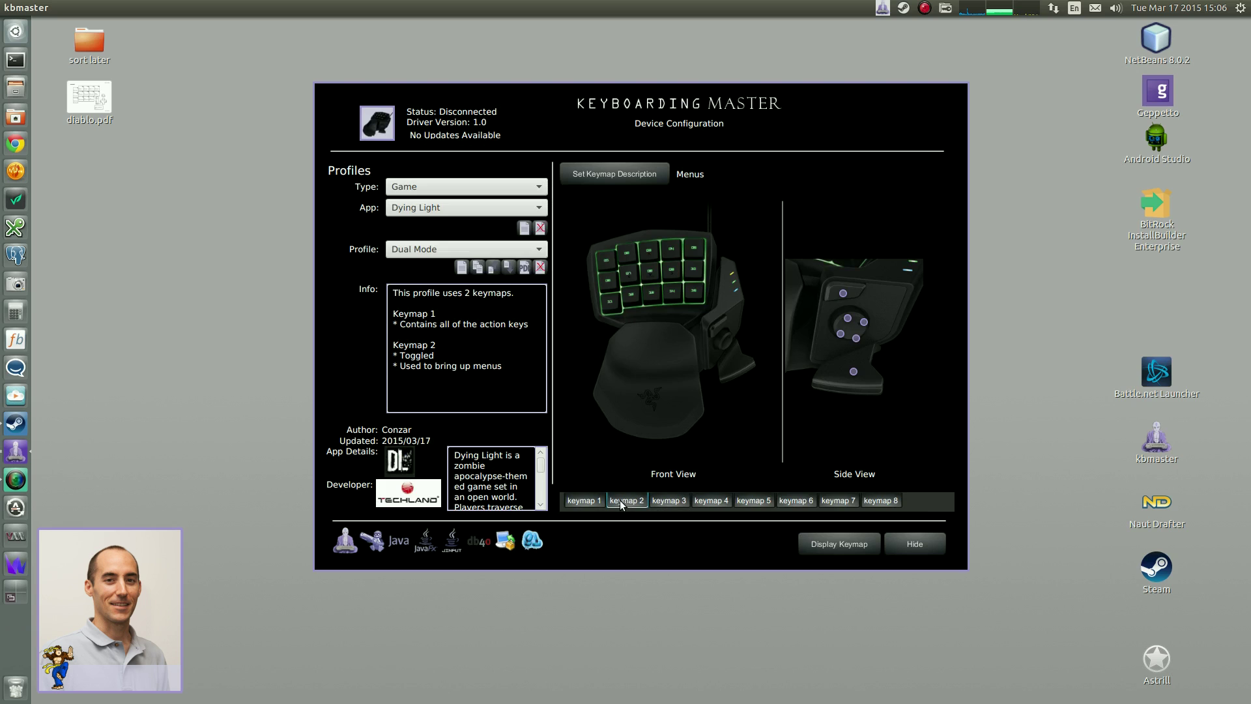
pyautogui.click(803, 545)
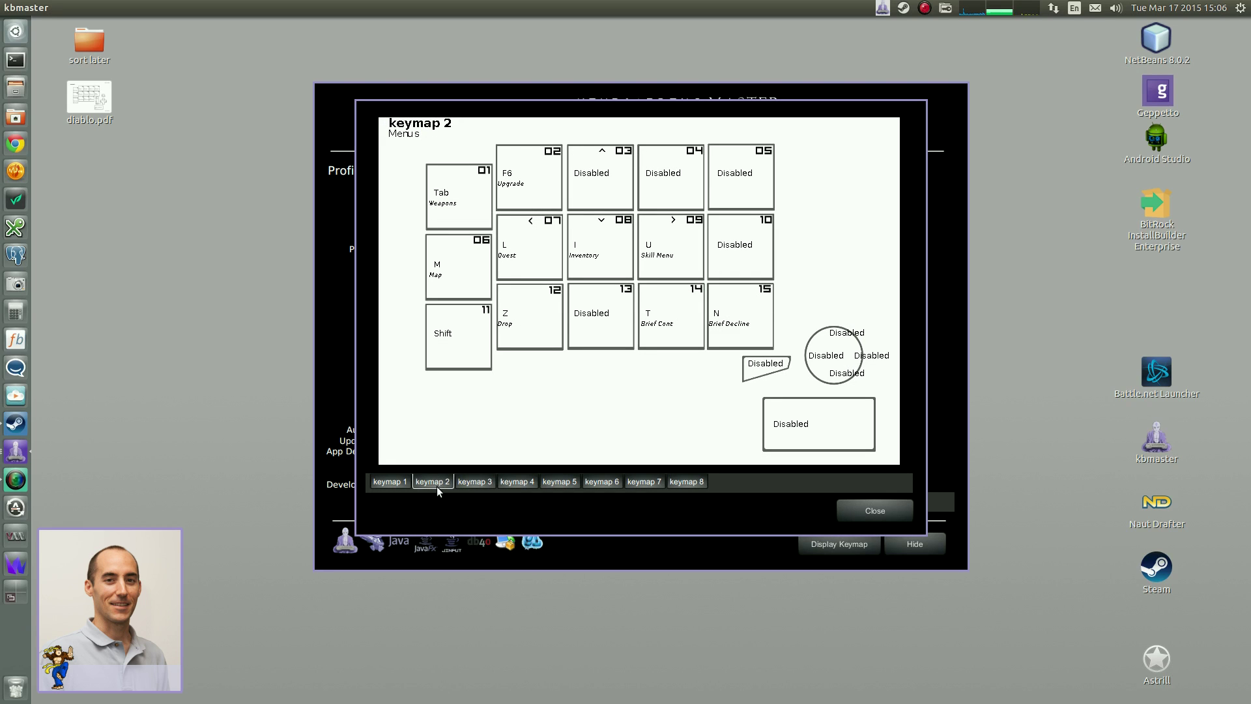
pyautogui.click(391, 484)
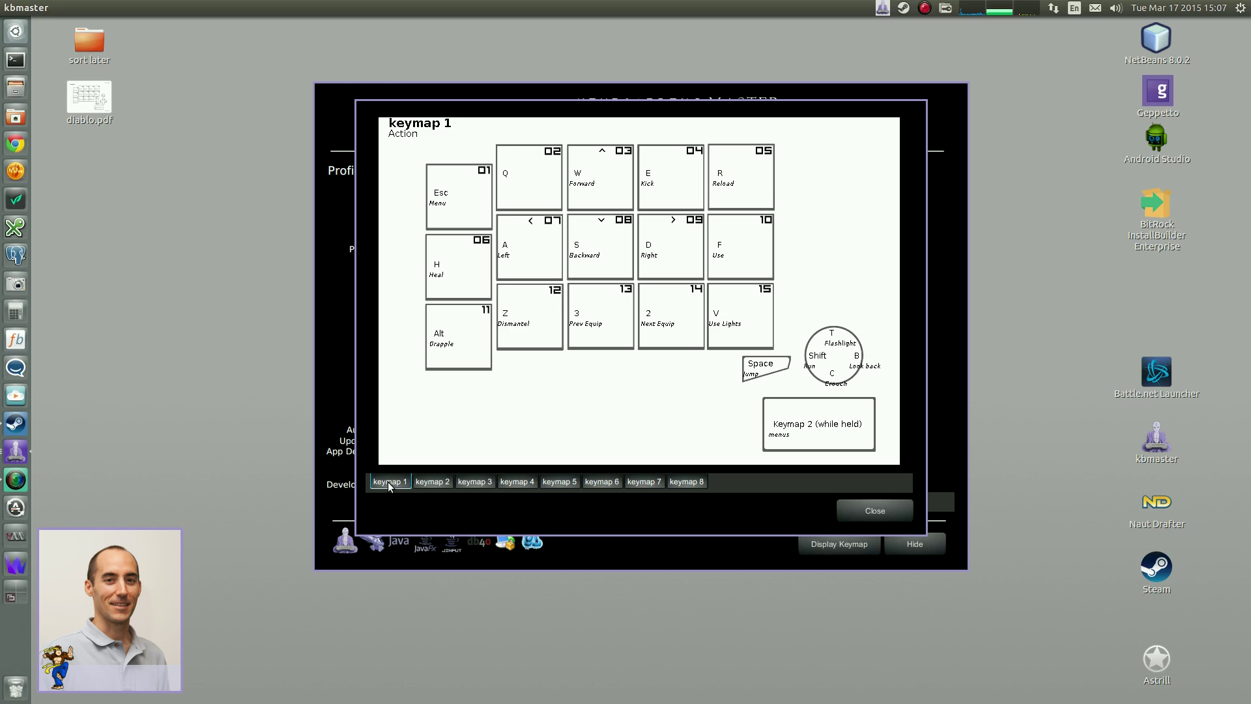
pyautogui.click(432, 481)
pyautogui.click(390, 482)
pyautogui.click(877, 511)
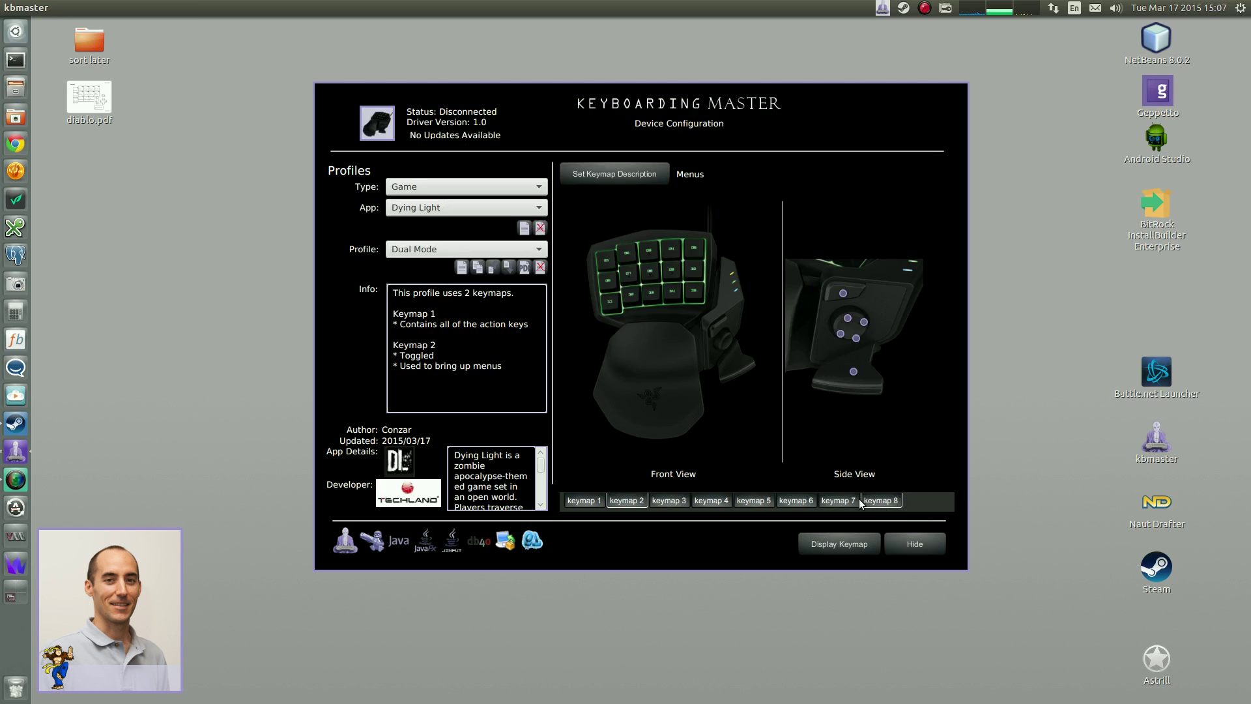
pyautogui.click(912, 549)
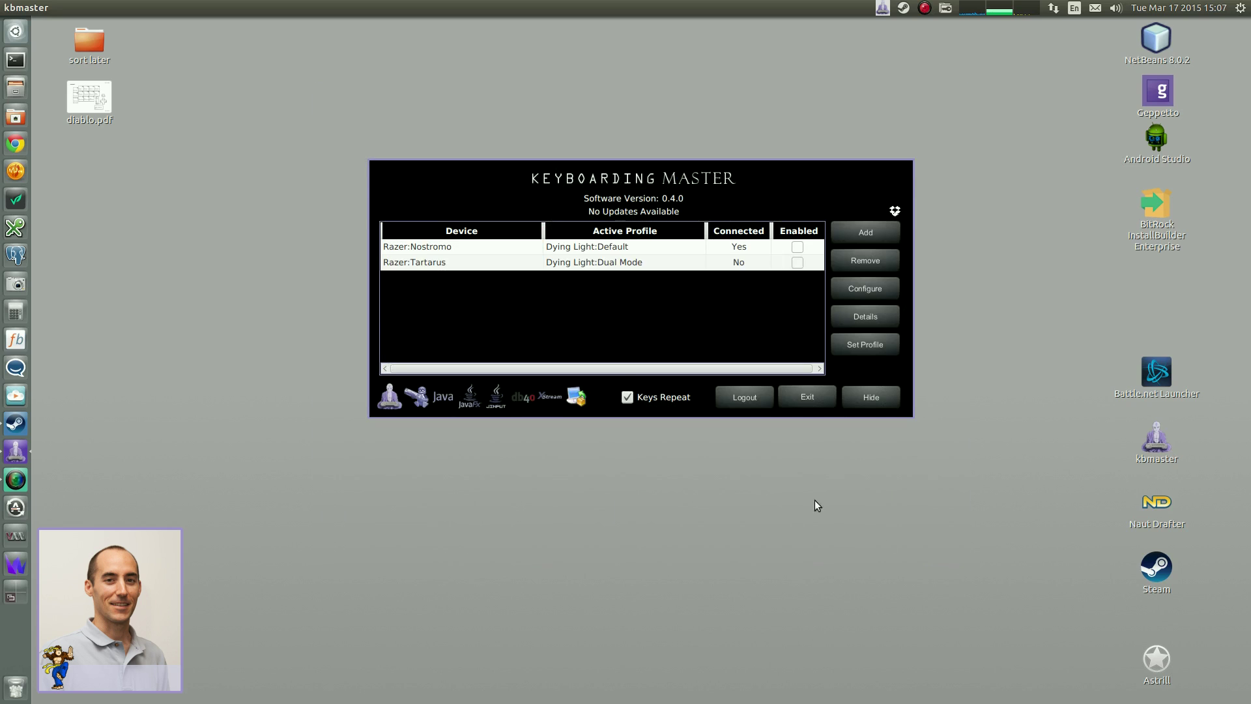
# Step: Open the profile details of the Razer Tartarus and read the Dual Mode profile's description
pyautogui.click(588, 262)
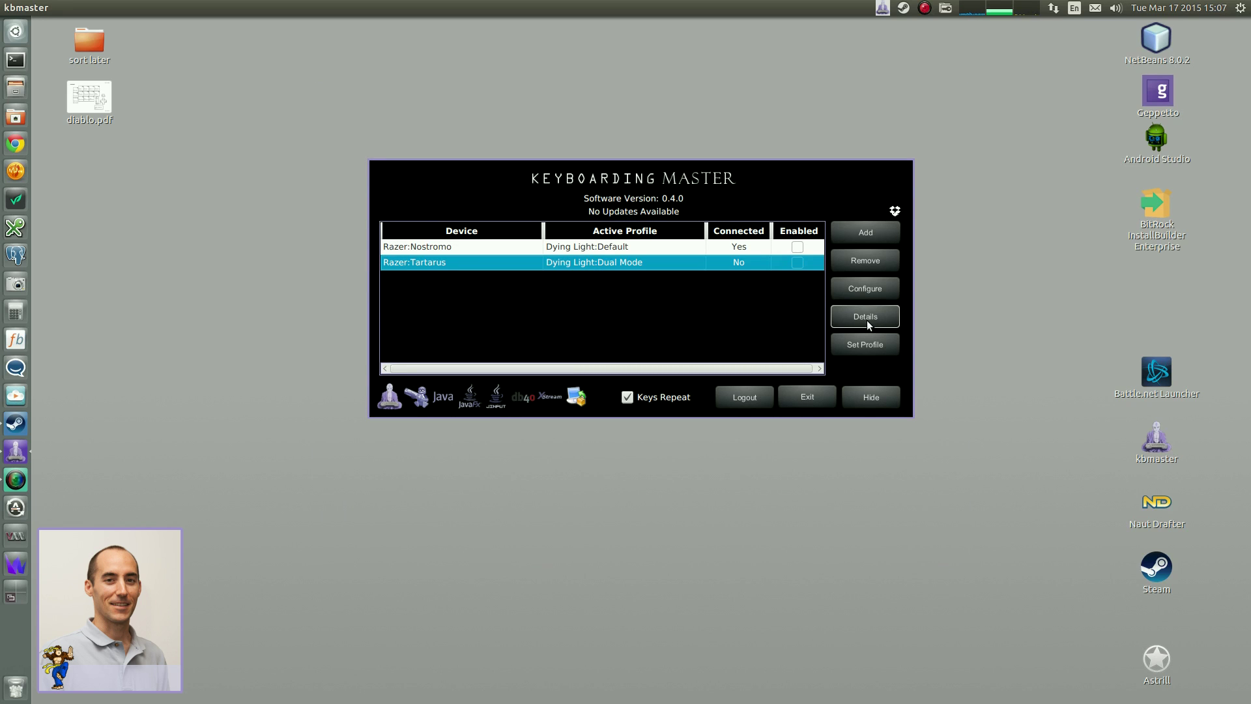
pyautogui.click(624, 245)
pyautogui.click(623, 262)
pyautogui.click(851, 320)
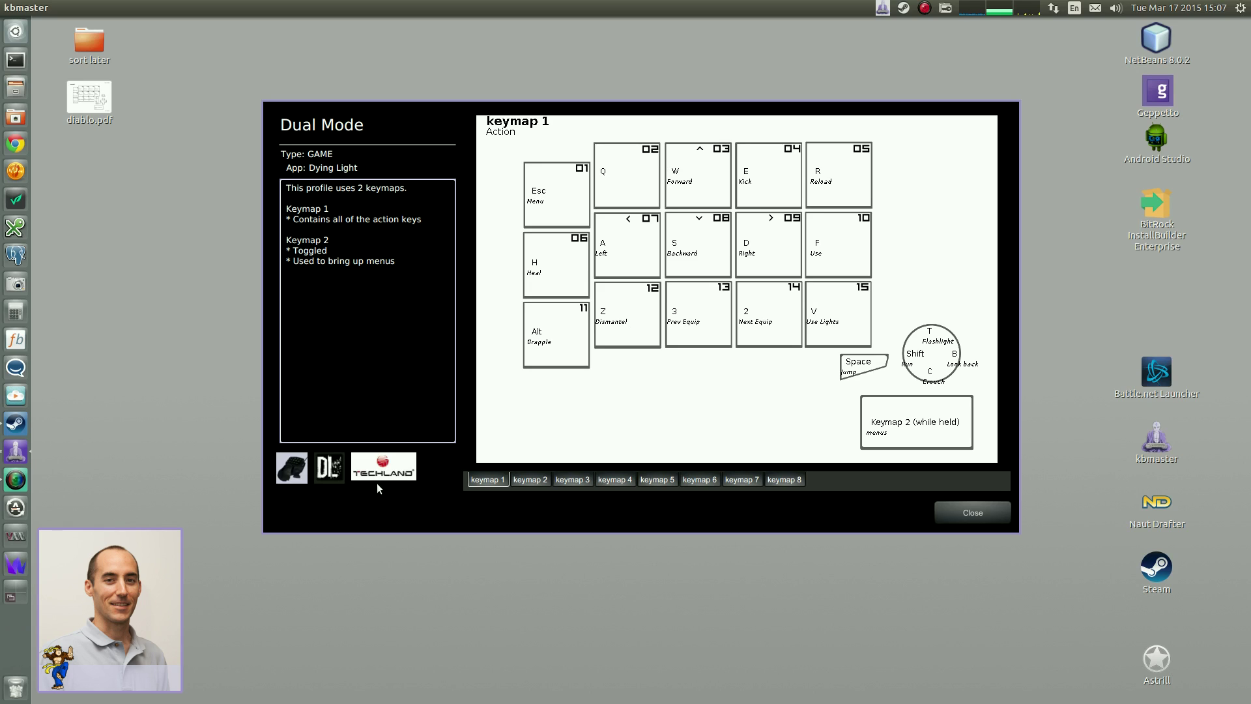
pyautogui.moveTo(288, 188); pyautogui.dragTo(406, 269)
pyautogui.click(407, 269)
# Step: Compare the key assignments of keymap 1 and keymap 2 in the Dual Mode details, then close the details
pyautogui.click(528, 481)
pyautogui.click(485, 480)
pyautogui.click(529, 480)
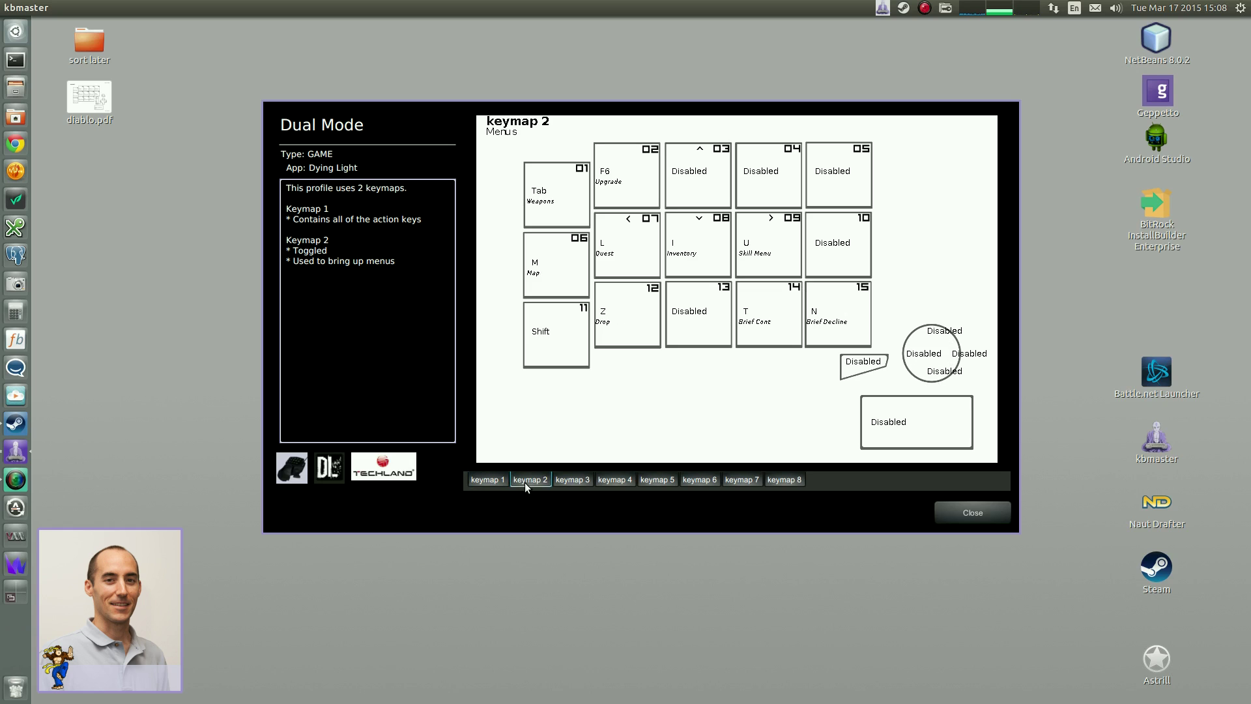
pyautogui.press('Left')
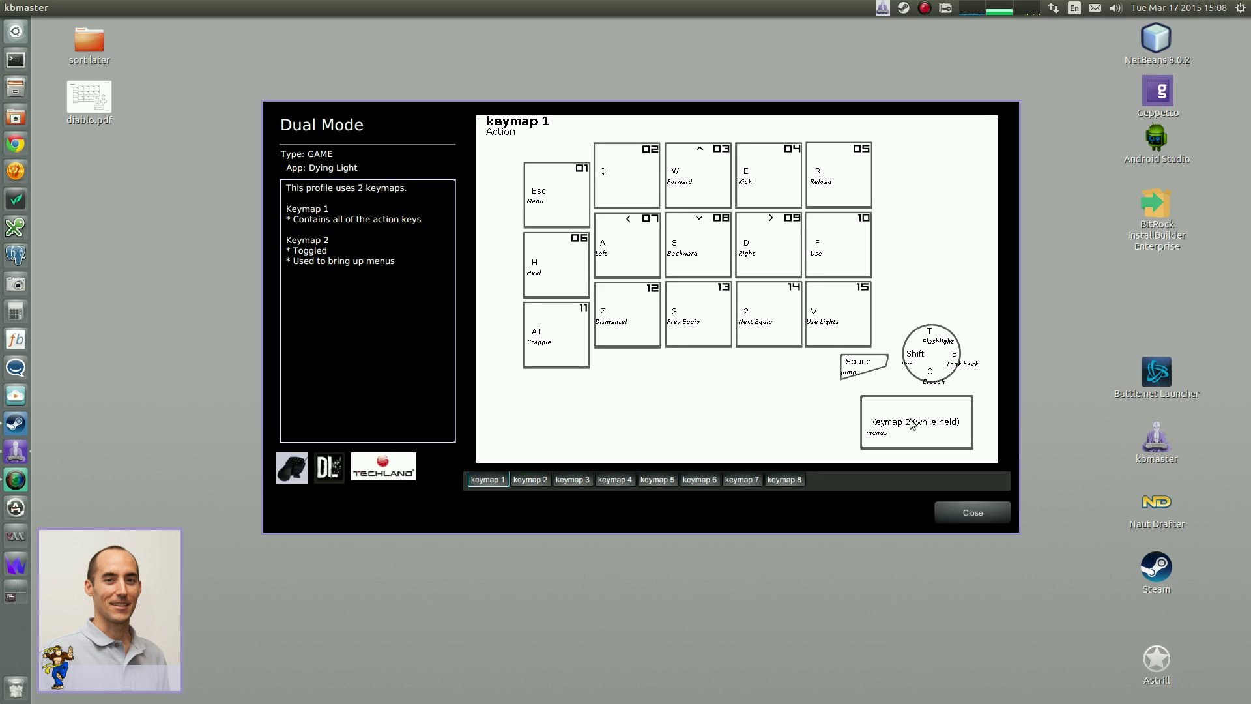
pyautogui.click(541, 478)
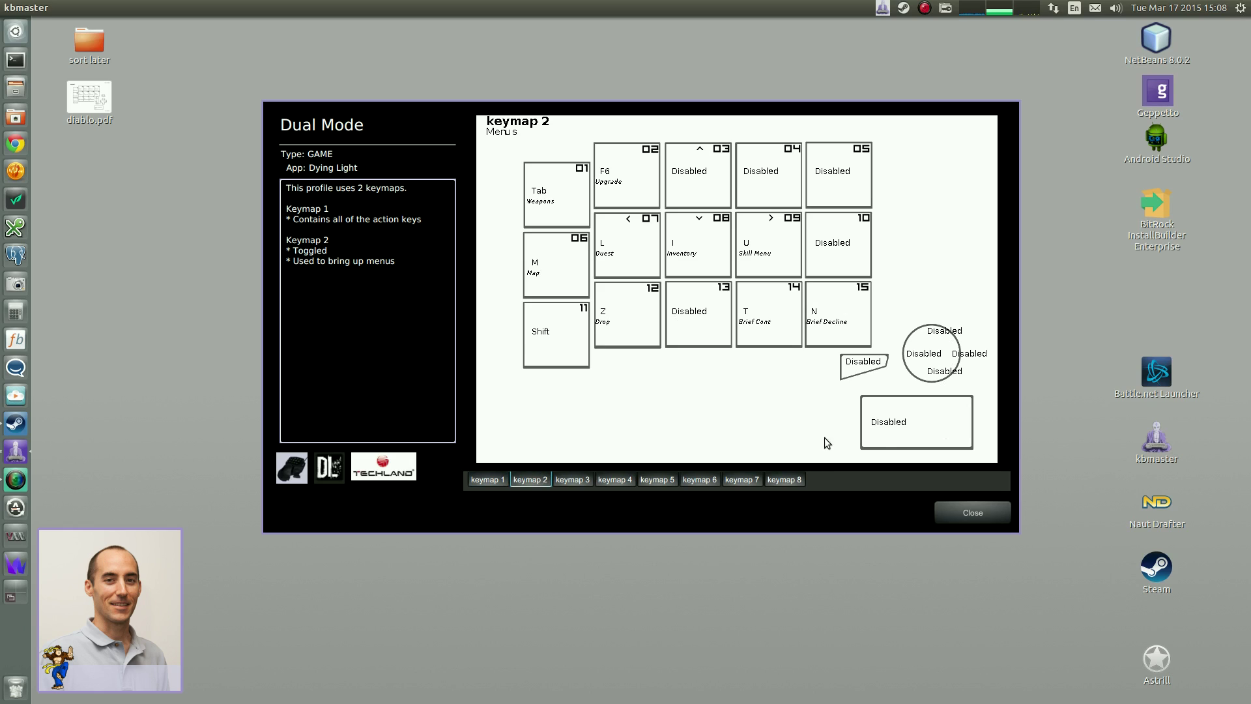
pyautogui.click(489, 482)
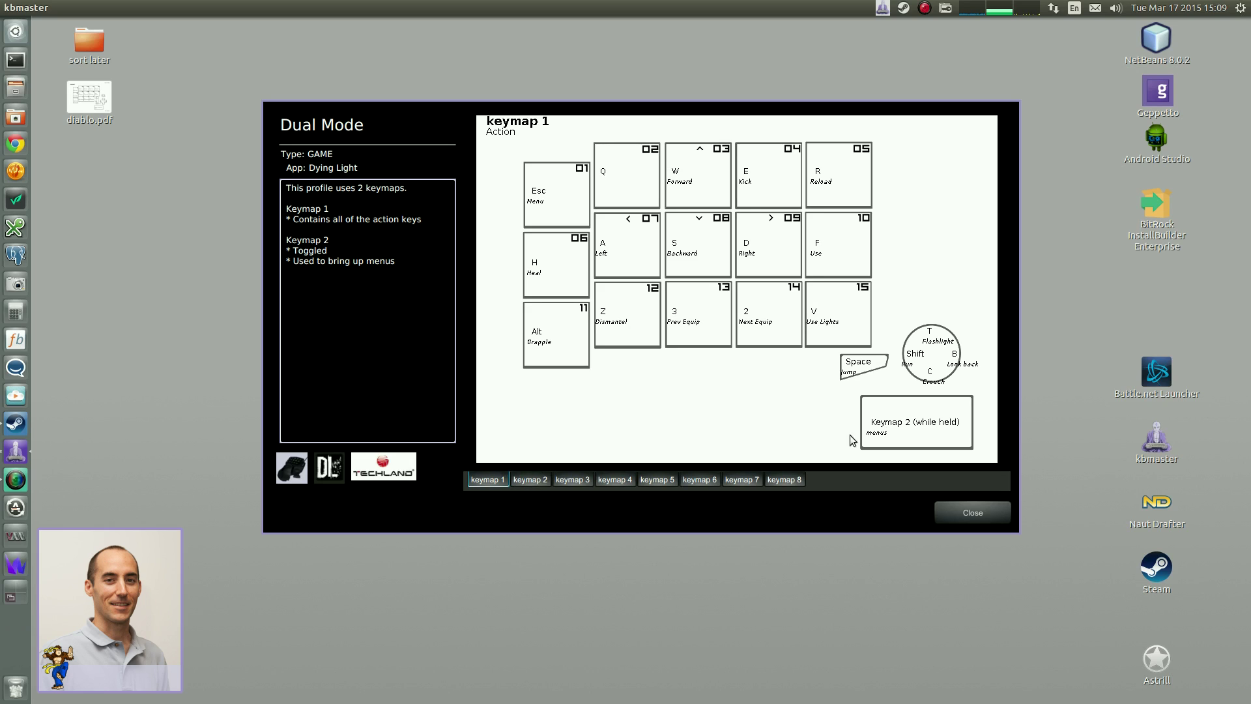
pyautogui.click(531, 480)
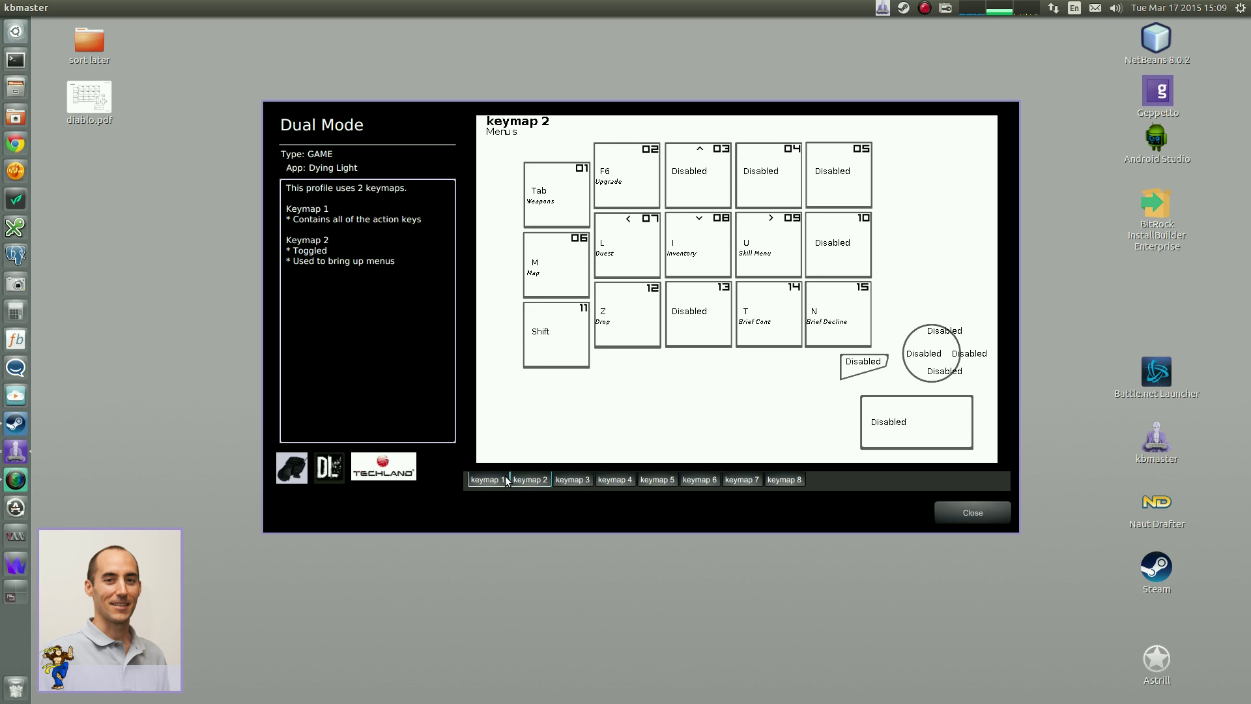
pyautogui.click(488, 480)
pyautogui.click(547, 482)
pyautogui.click(473, 479)
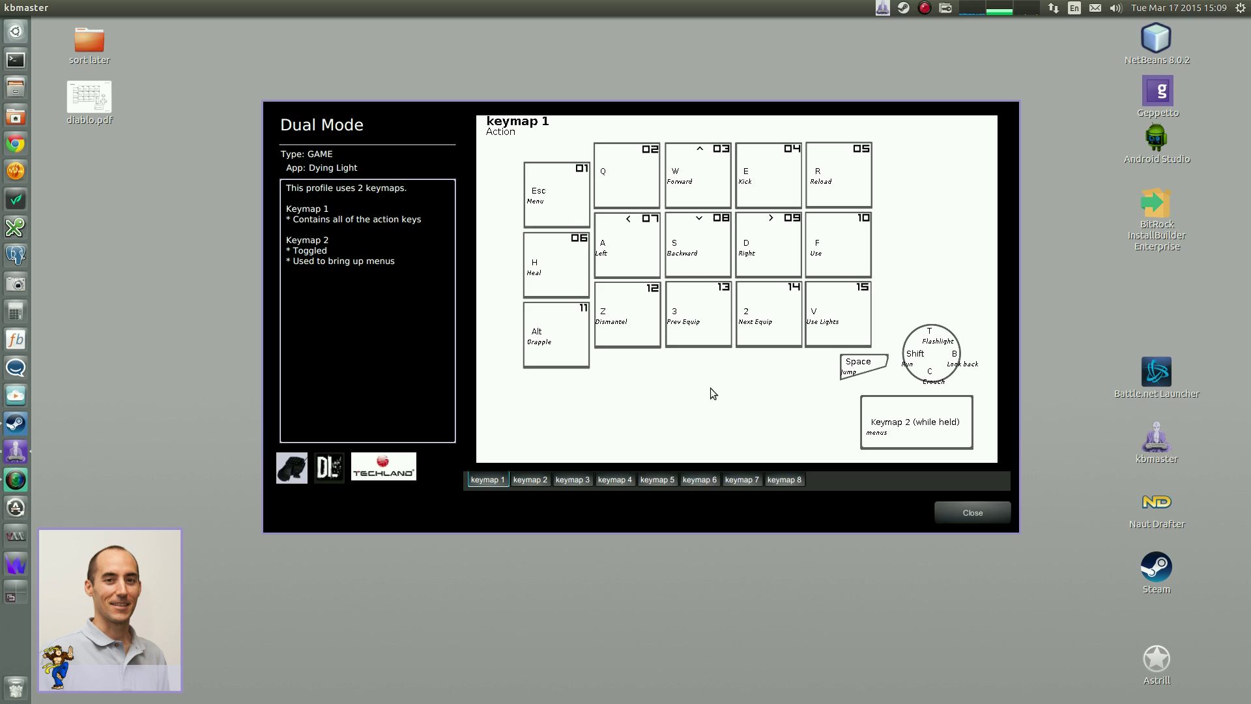
pyautogui.click(970, 513)
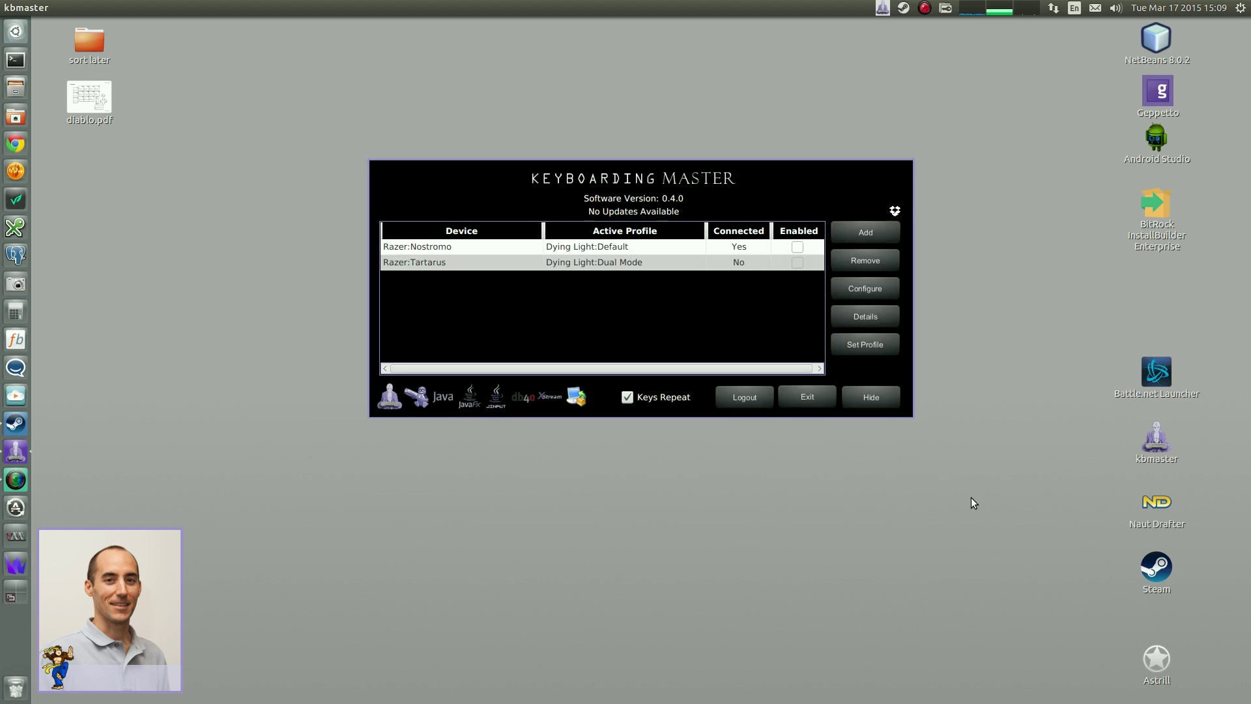